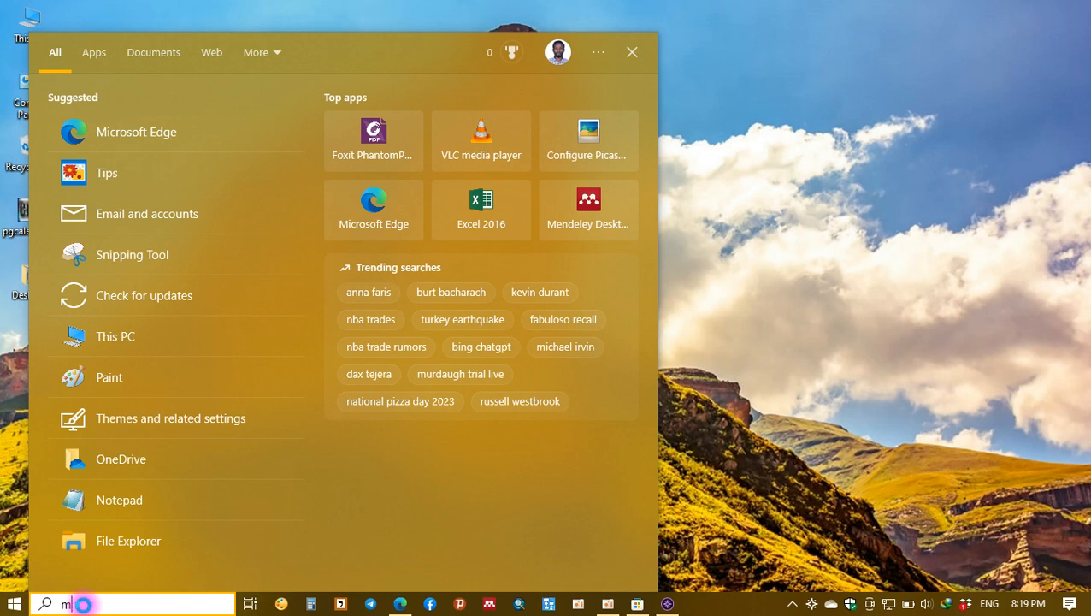
text(icrosi)
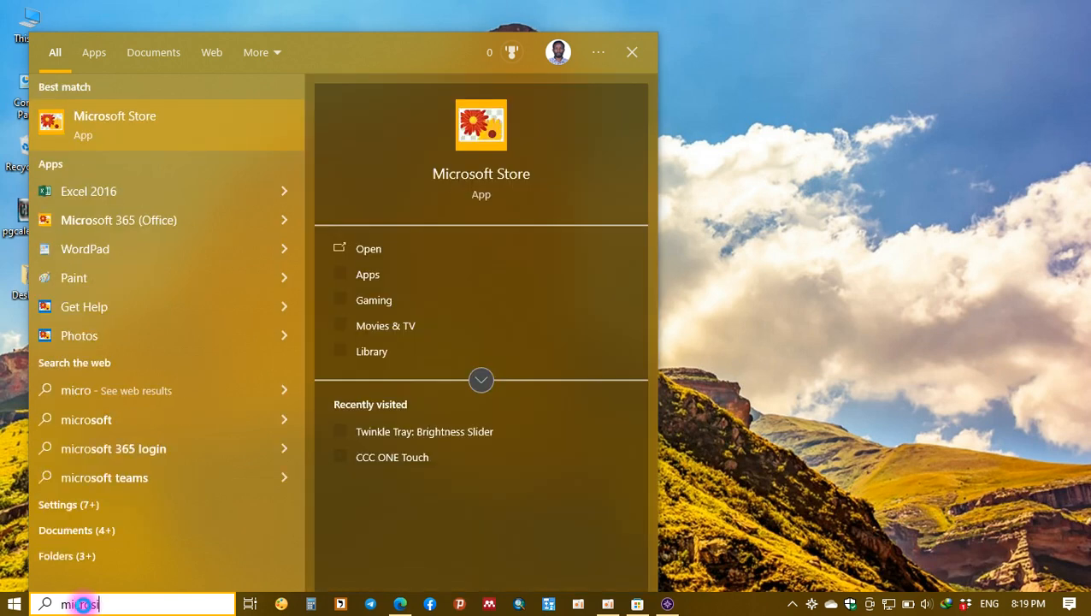
text(of)
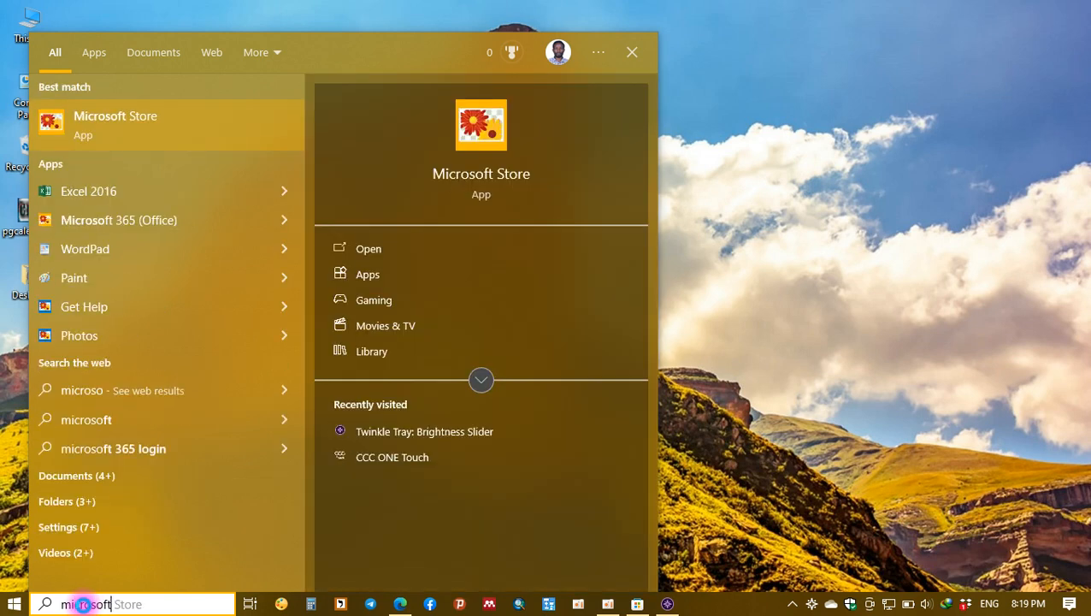
text(t st)
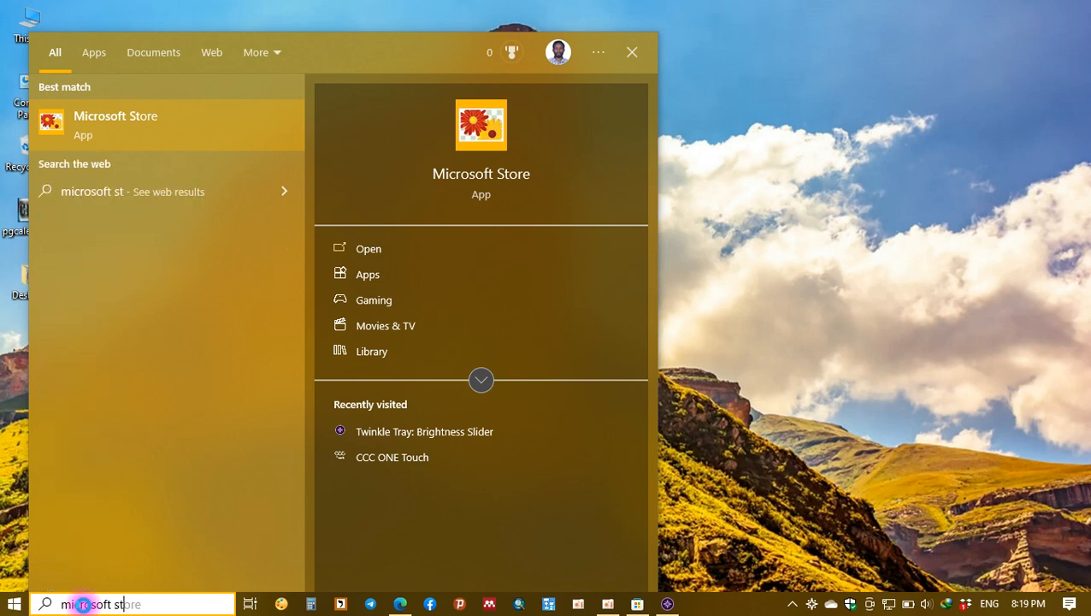
text(ore)
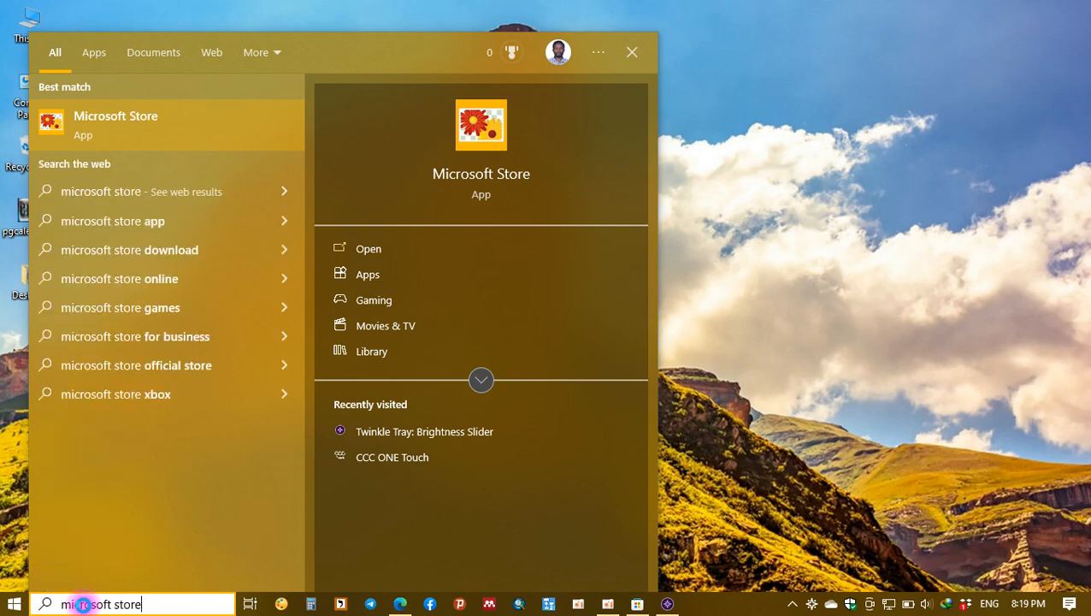
Step: Launch Microsoft Store from the Windows Search results
click(479, 180)
text(twinkle tray)
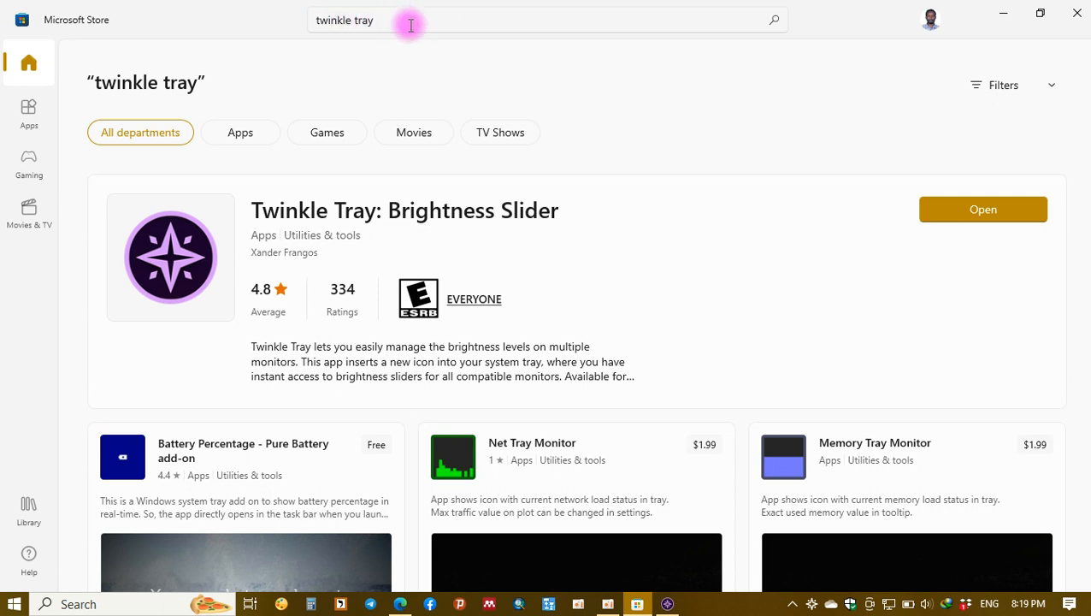
Step: Run the 'twinkle tray' search to list Twinkle Tray: Brightness Slider
click(774, 22)
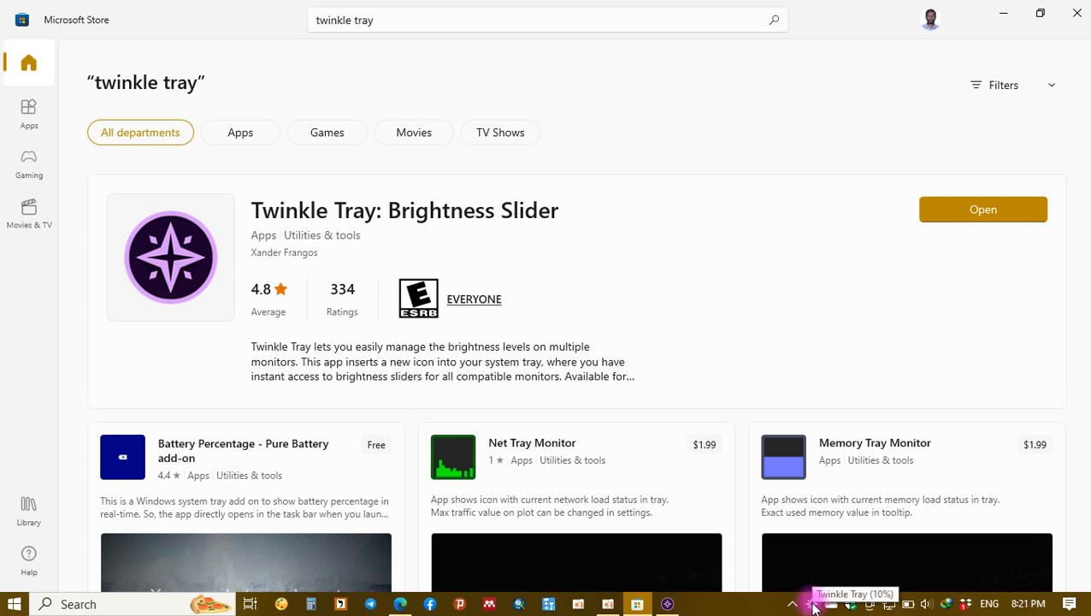
Step: Open Twinkle Tray settings from the tray icon and browse General, Monitors and Time adjustments
right_click(813, 607)
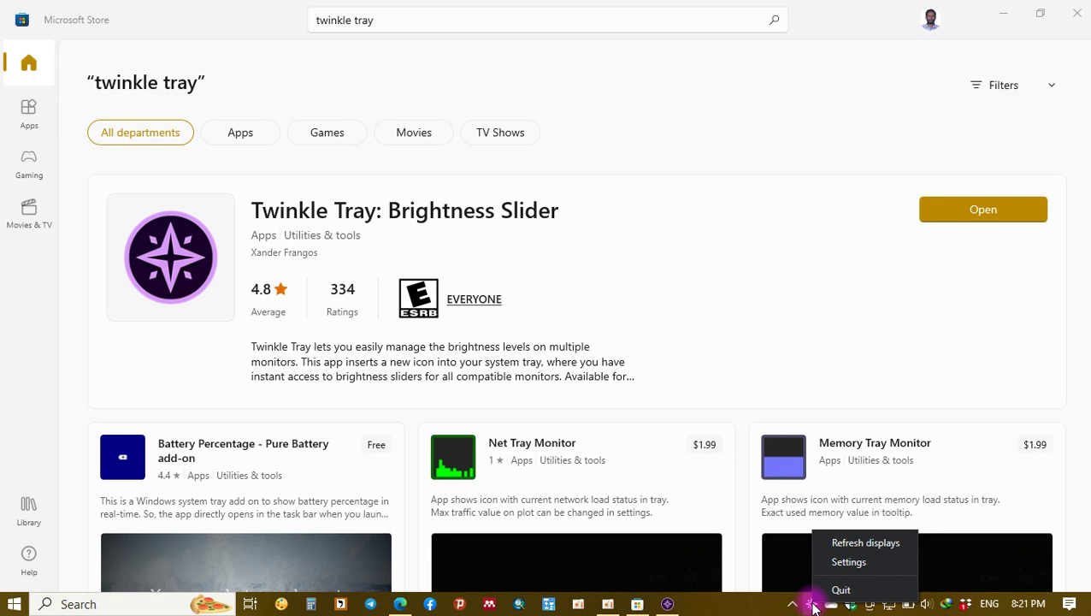
click(854, 565)
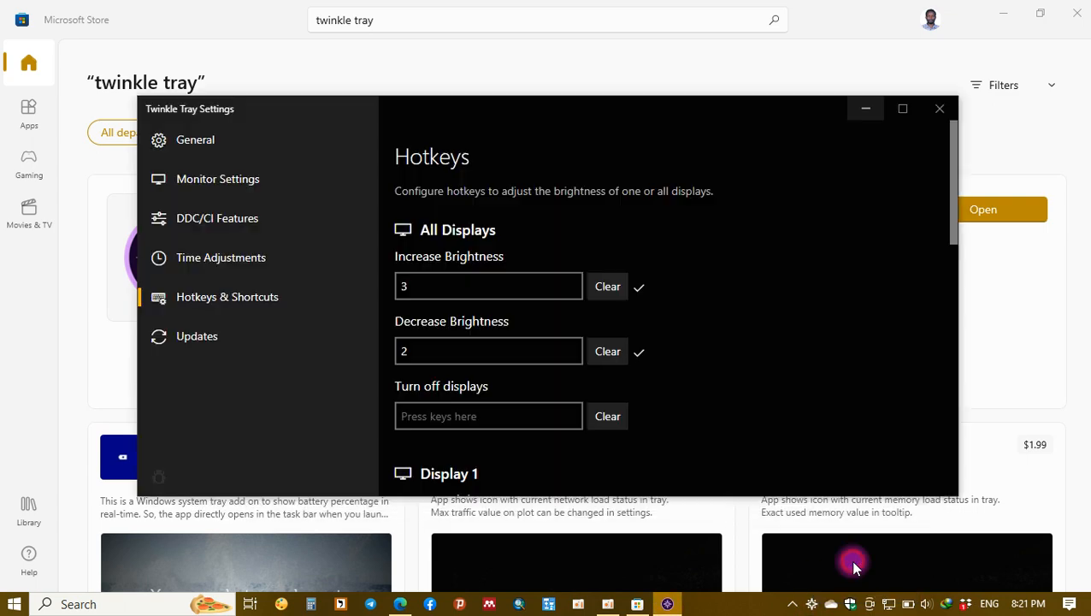
click(212, 150)
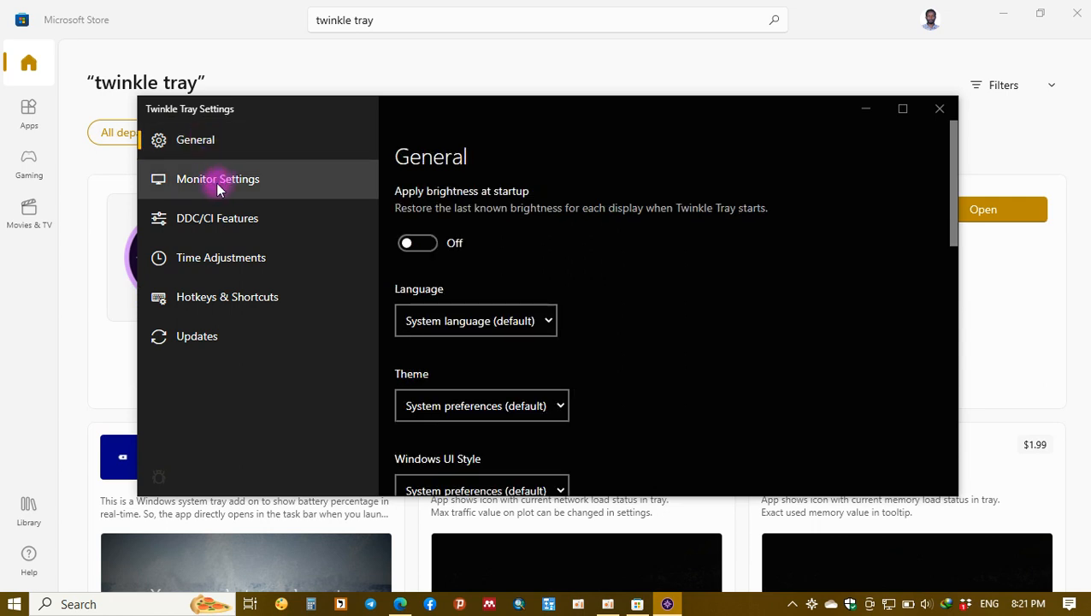
click(216, 182)
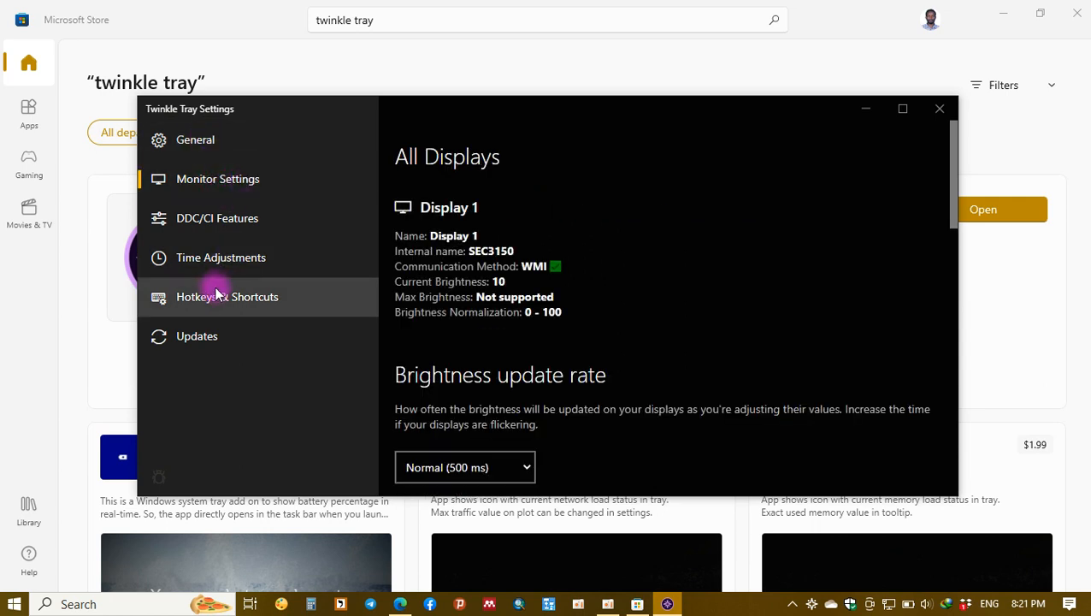
click(230, 259)
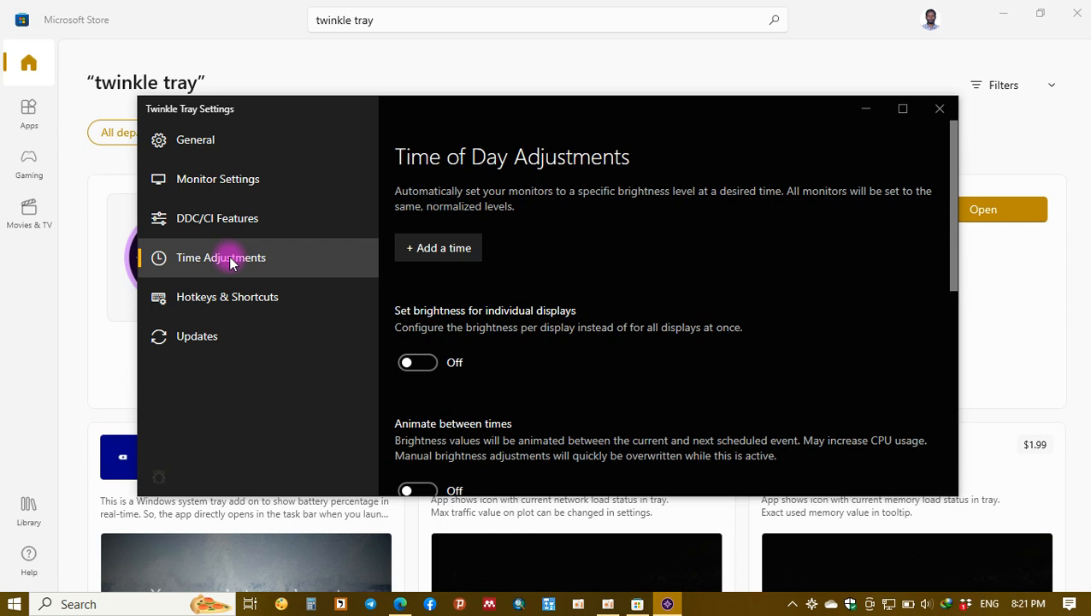
Step: Go to the Hotkeys page showing All Displays keys 3 and 2 and select Increase Brightness
click(214, 301)
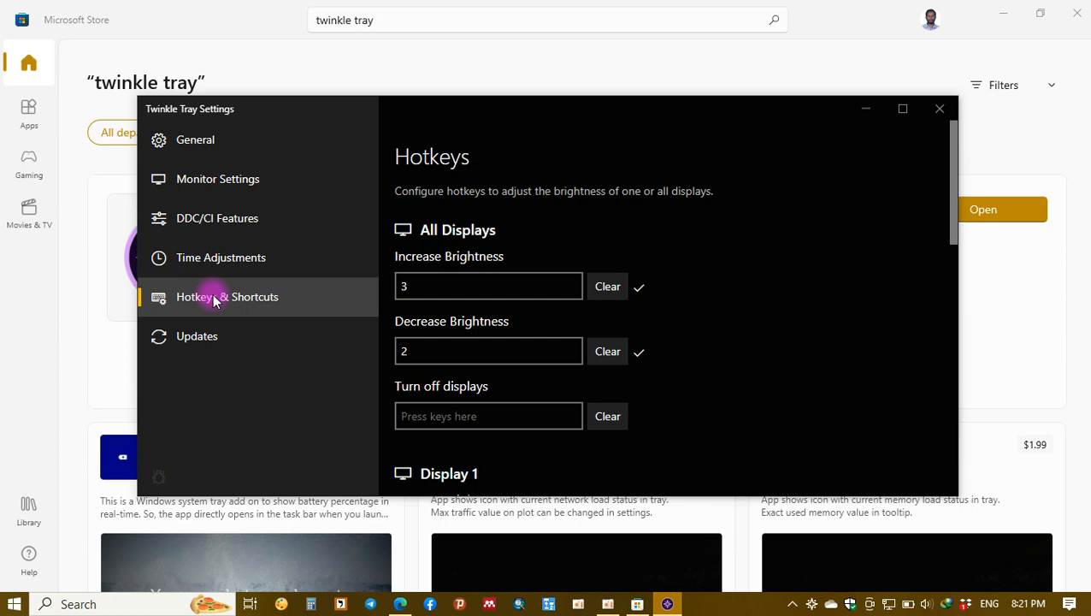
click(432, 287)
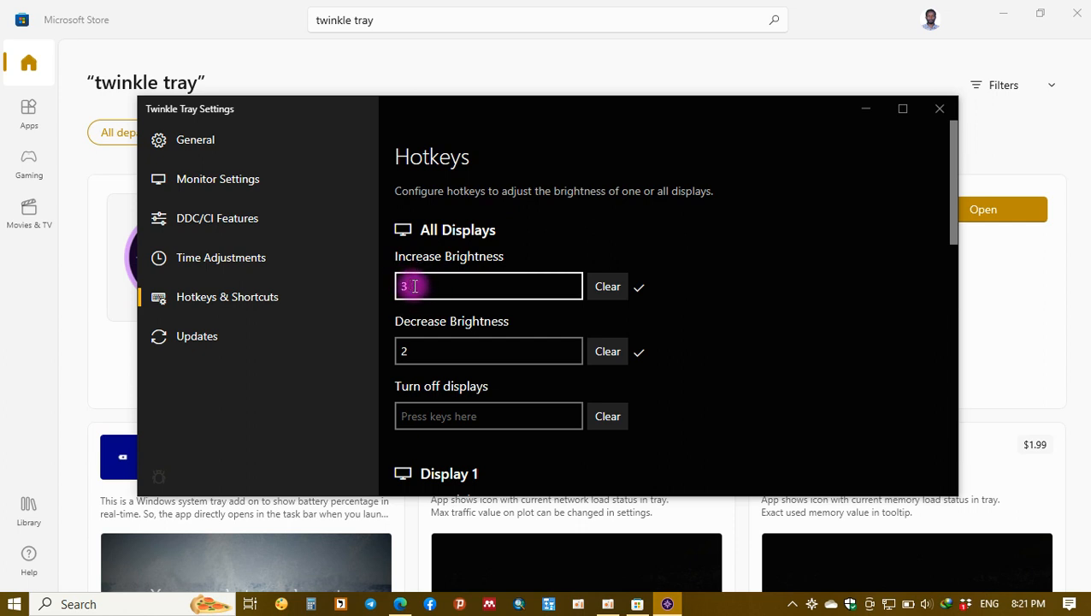
Step: Clear the existing All Displays Increase Brightness hotkey ready to record a new key
click(414, 286)
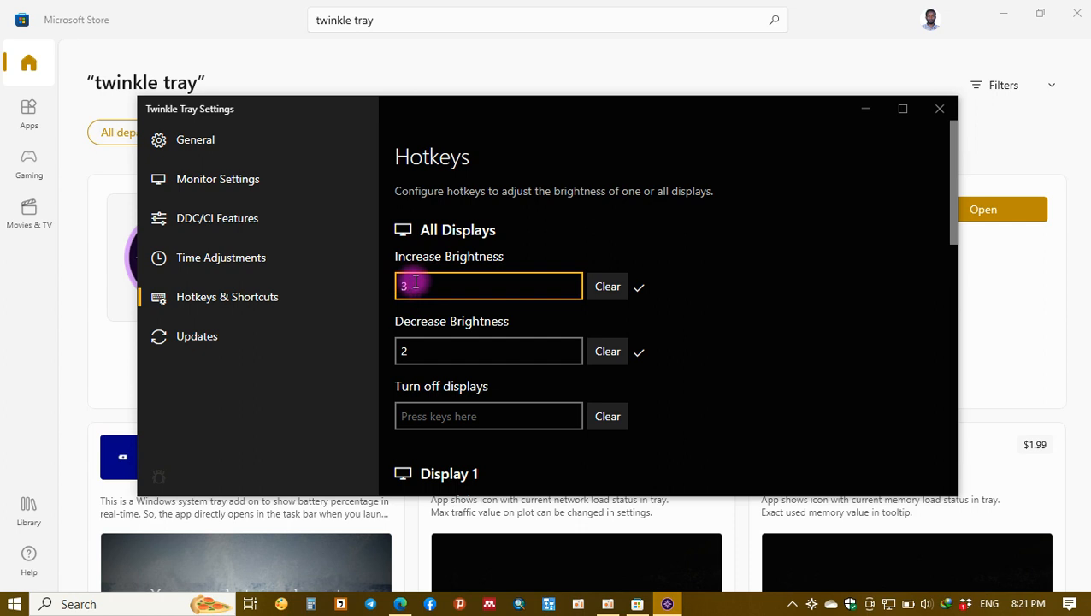
key(BackSpace)
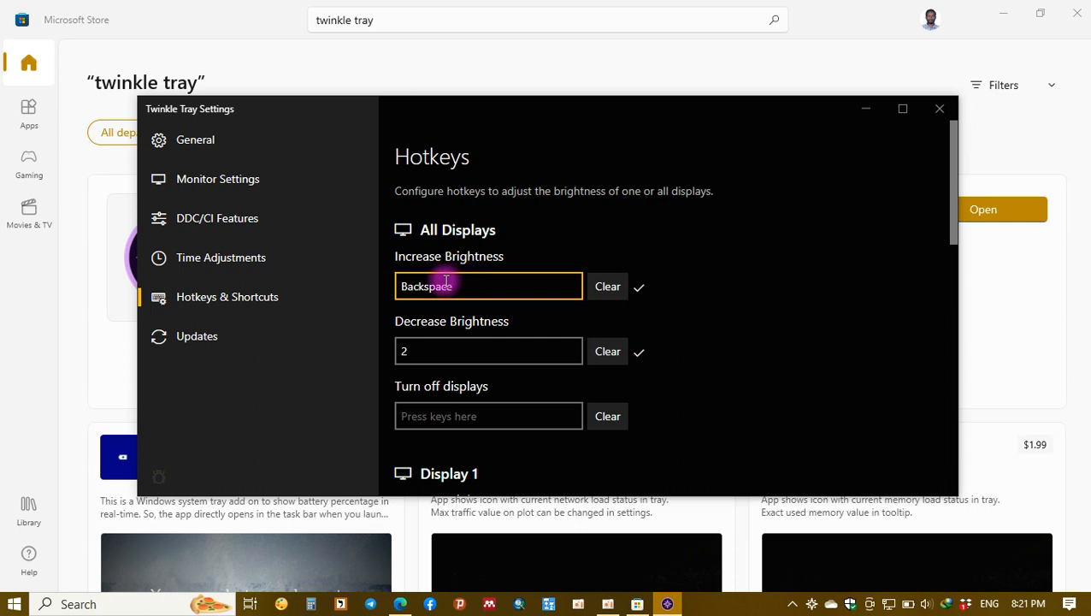
click(607, 287)
click(450, 285)
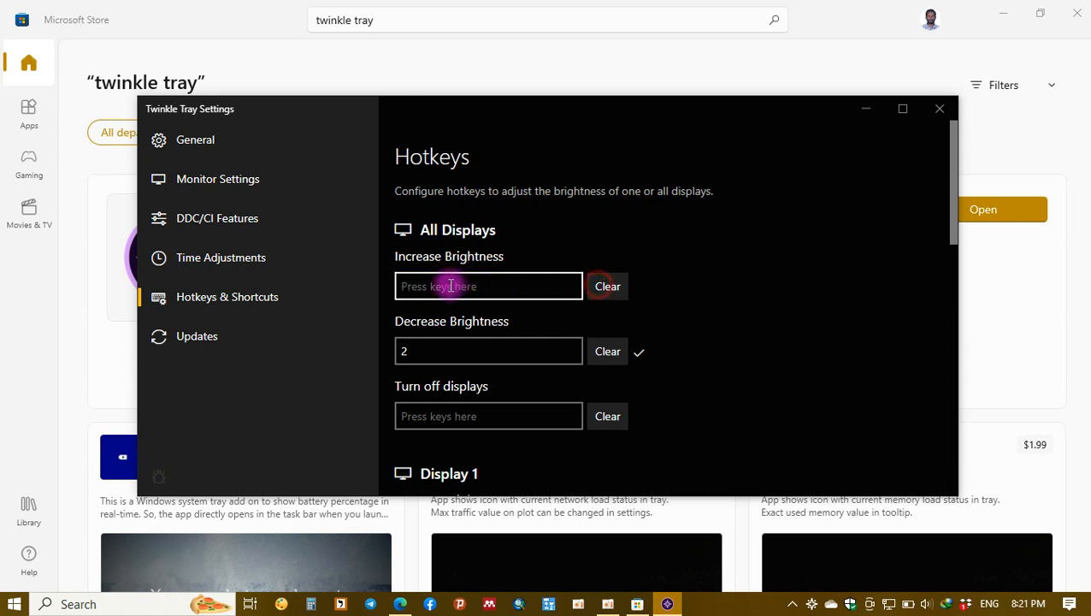
Step: Try numpad 5 and 5, then set Increase Brightness back to 3, leaving Decrease at 2
key(KP_5)
text(num5)
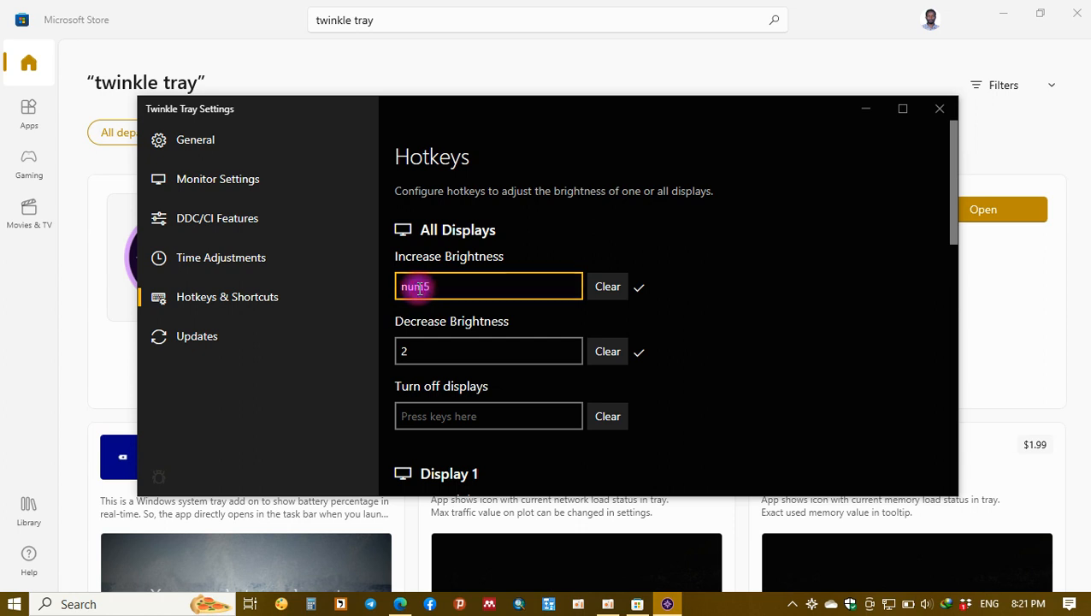
key(5)
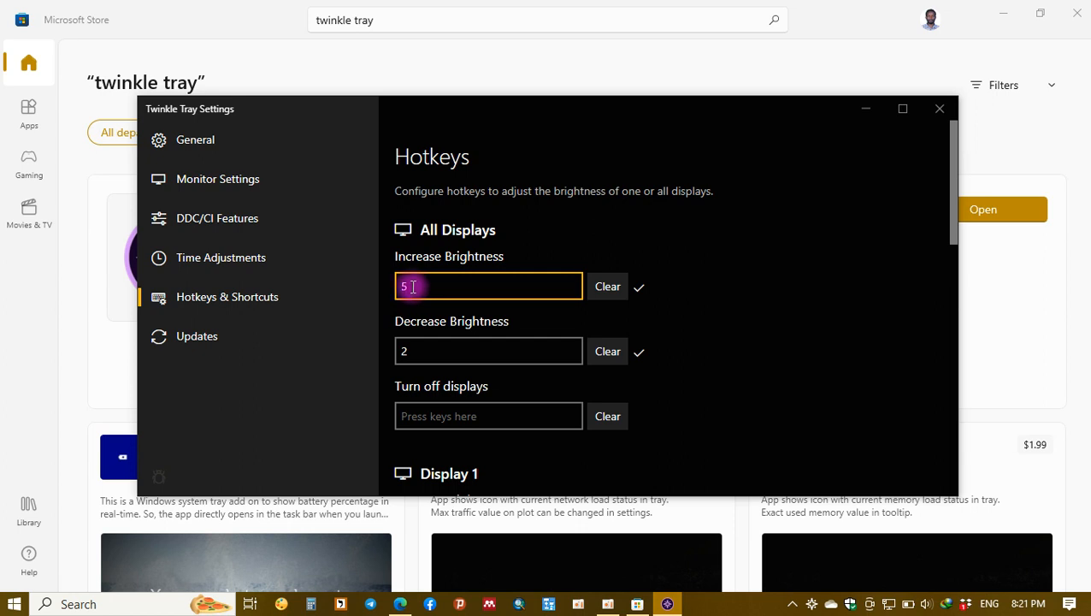
key(3)
click(436, 351)
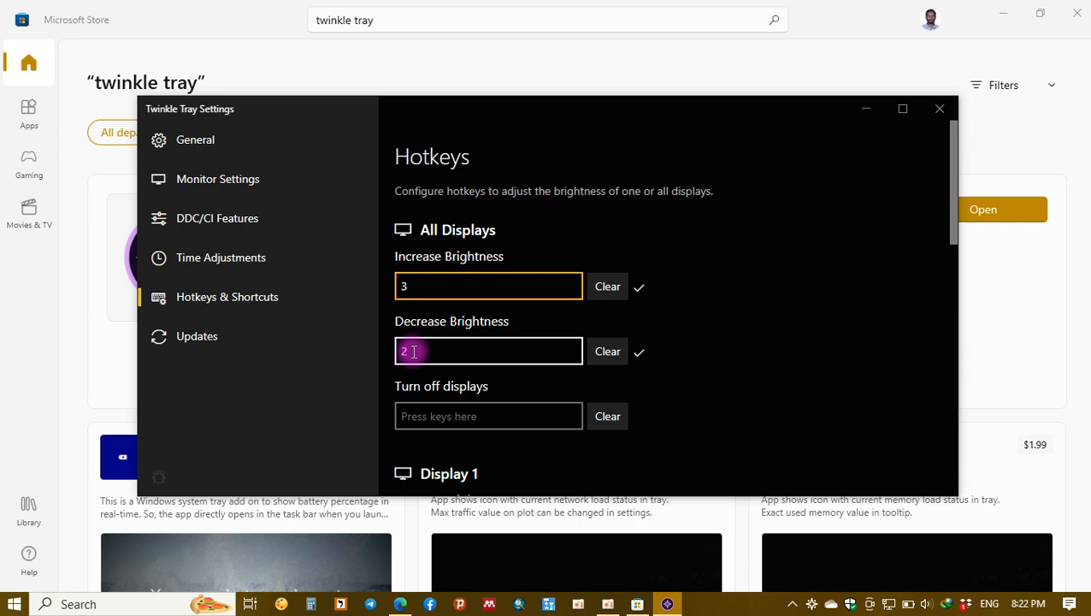
click(443, 417)
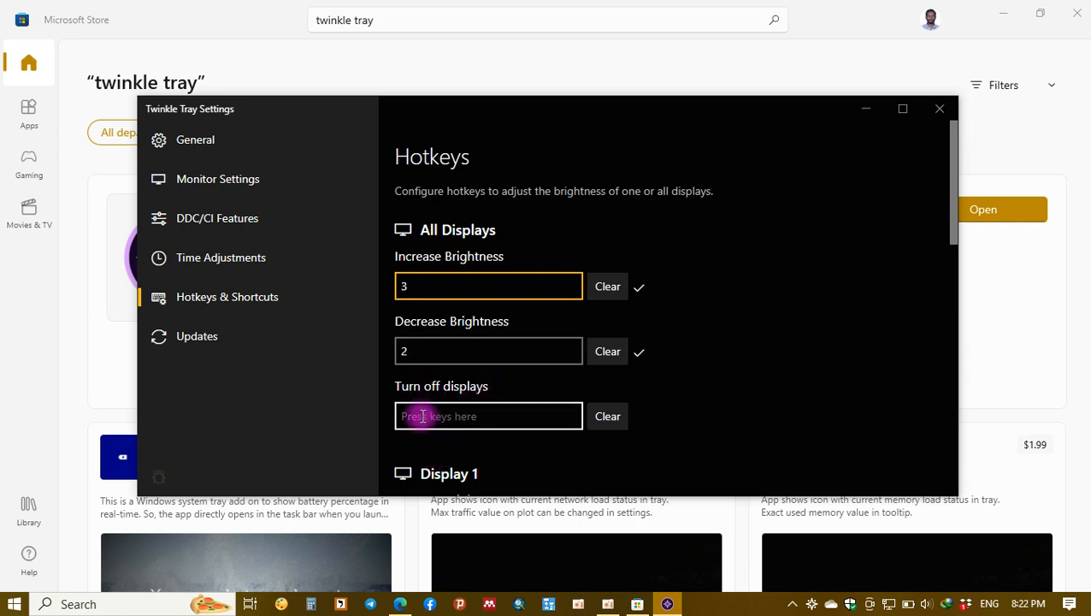
click(422, 416)
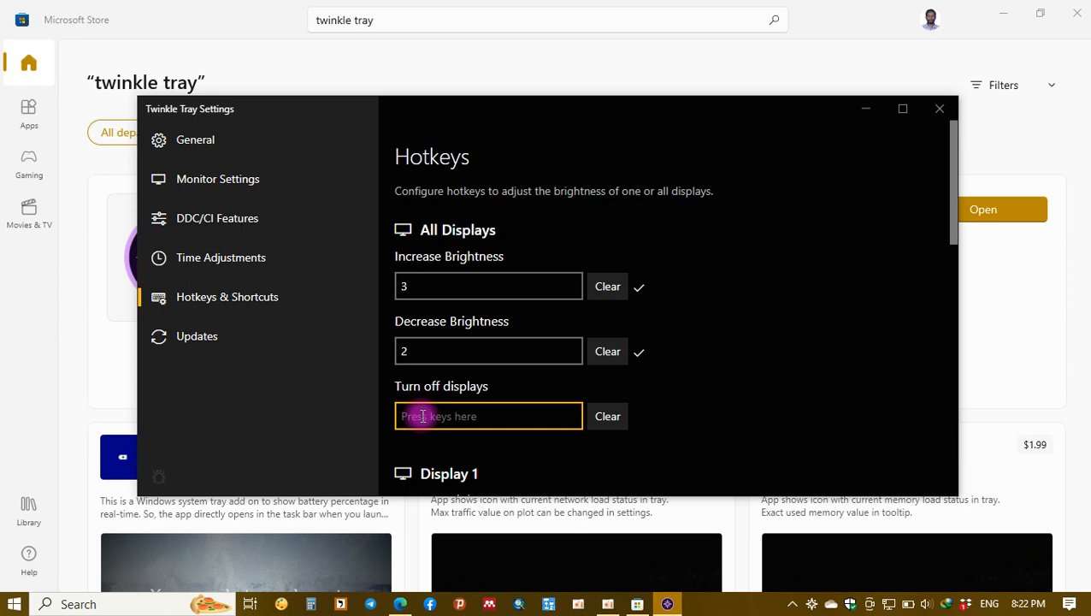
key(6)
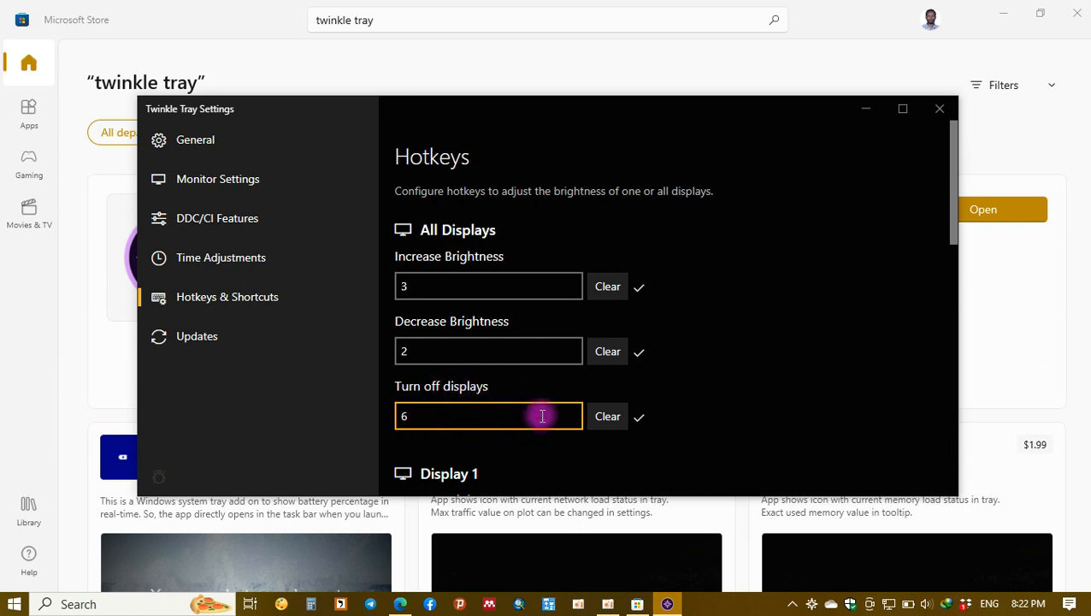
click(607, 416)
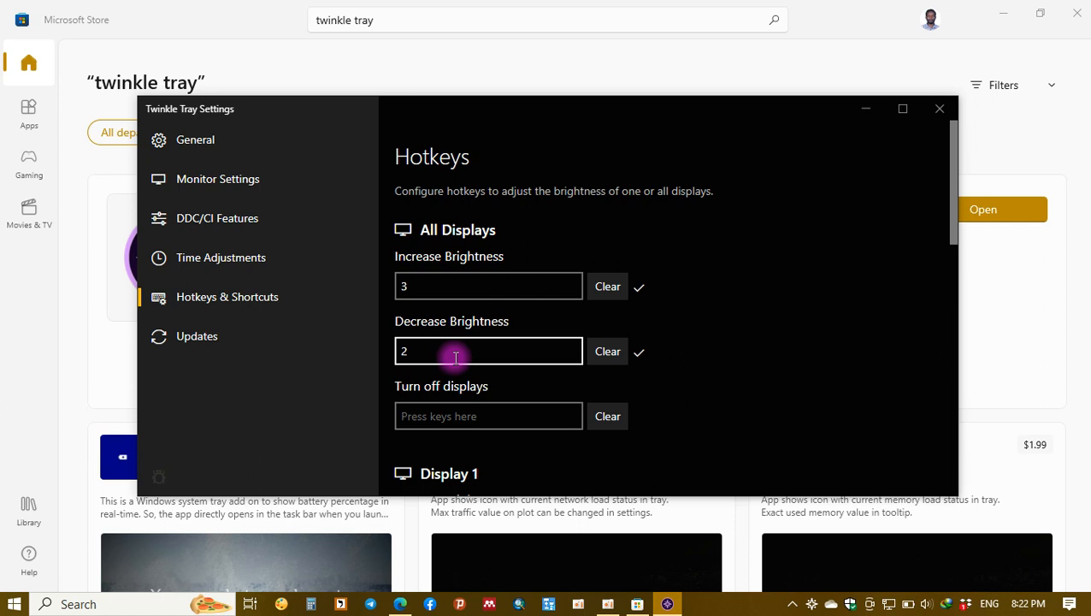
Step: Minimize the Twinkle Tray settings and Microsoft Store windows to show the desktop
click(866, 112)
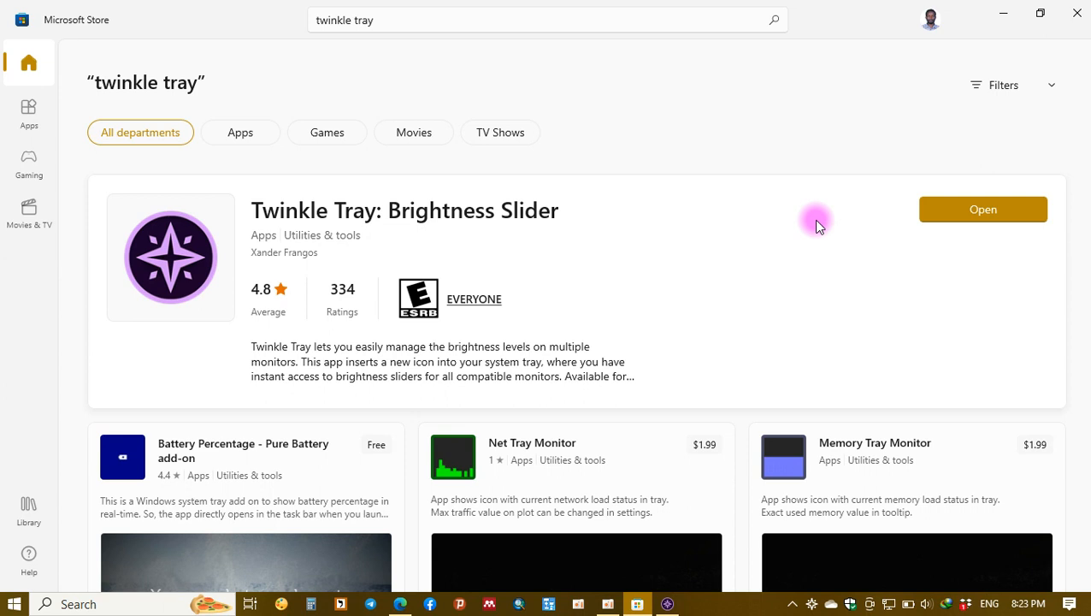
click(1003, 15)
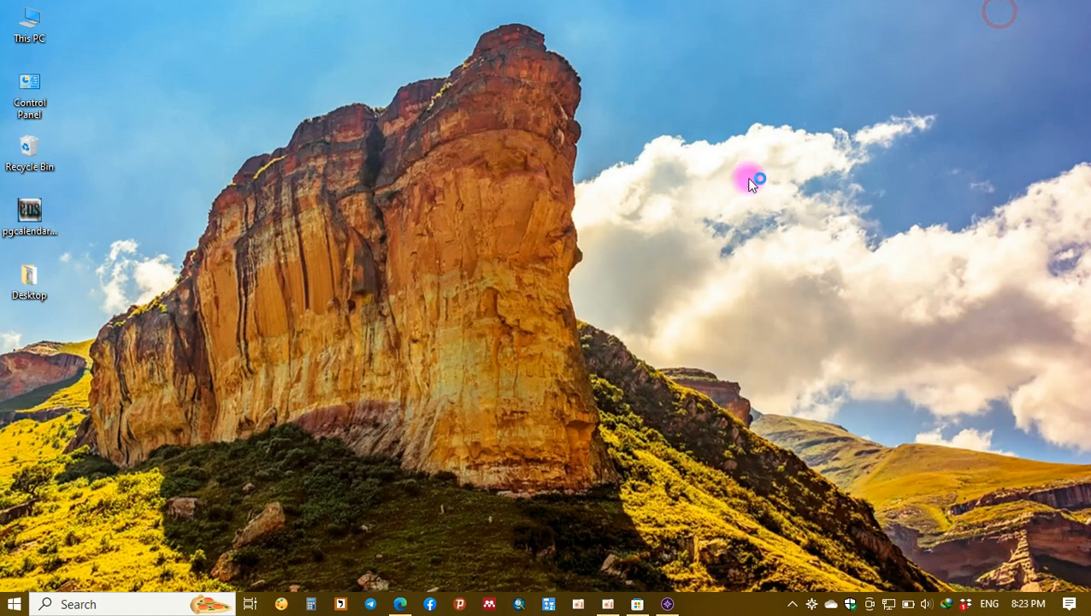